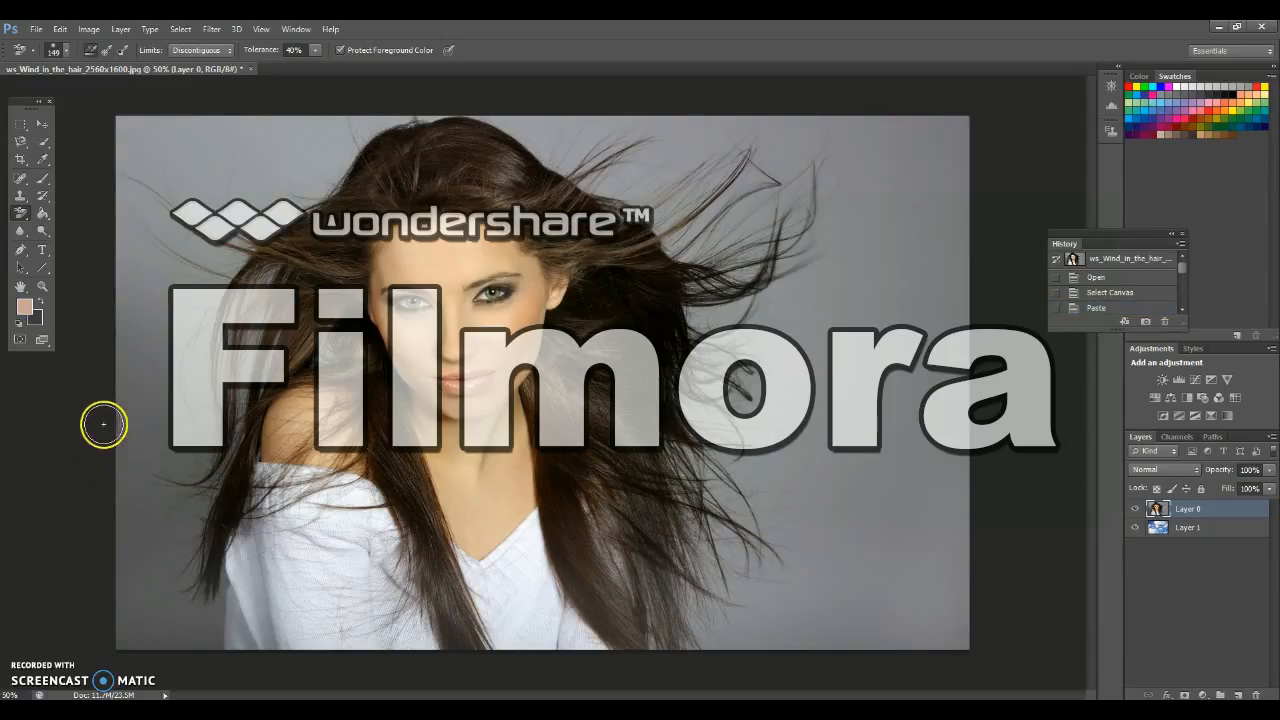
# Duplicate Layer 0 and hide the original, leaving the copy visible above the sky layer
pyautogui.click(63, 422)
pyautogui.hotkey('ctrl', 'j')
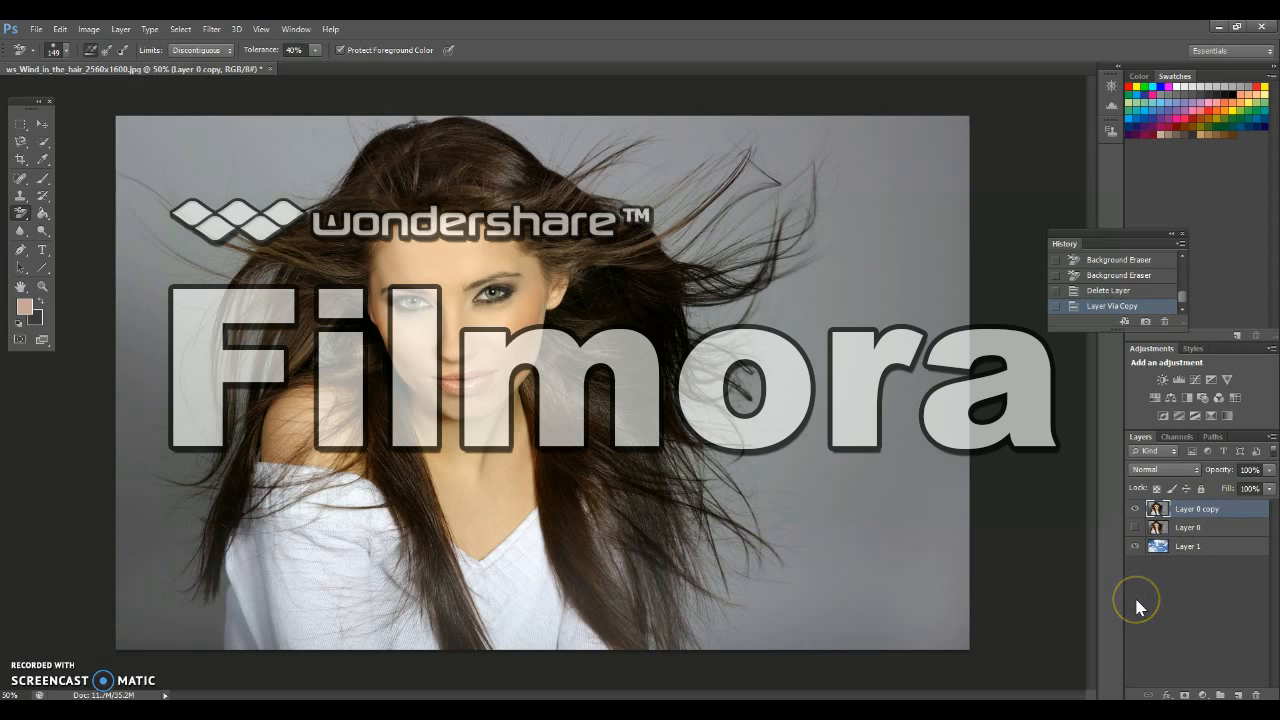
pyautogui.click(1135, 511)
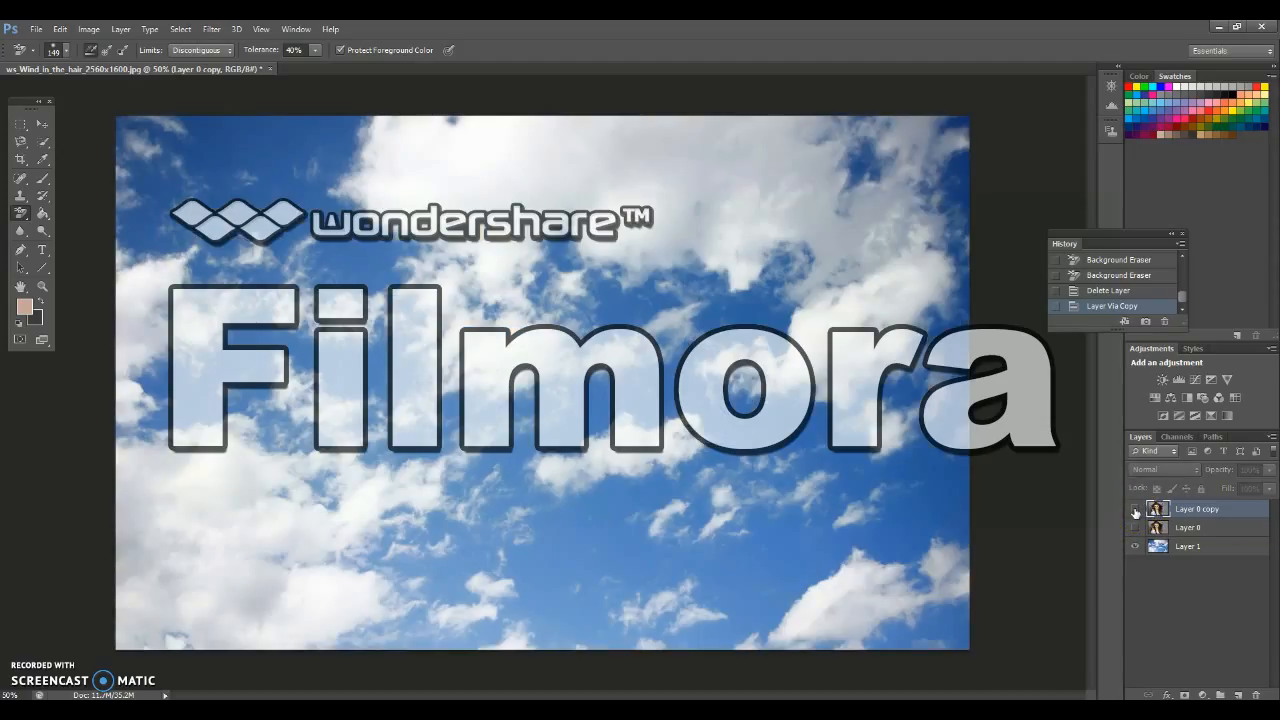
pyautogui.click(1135, 511)
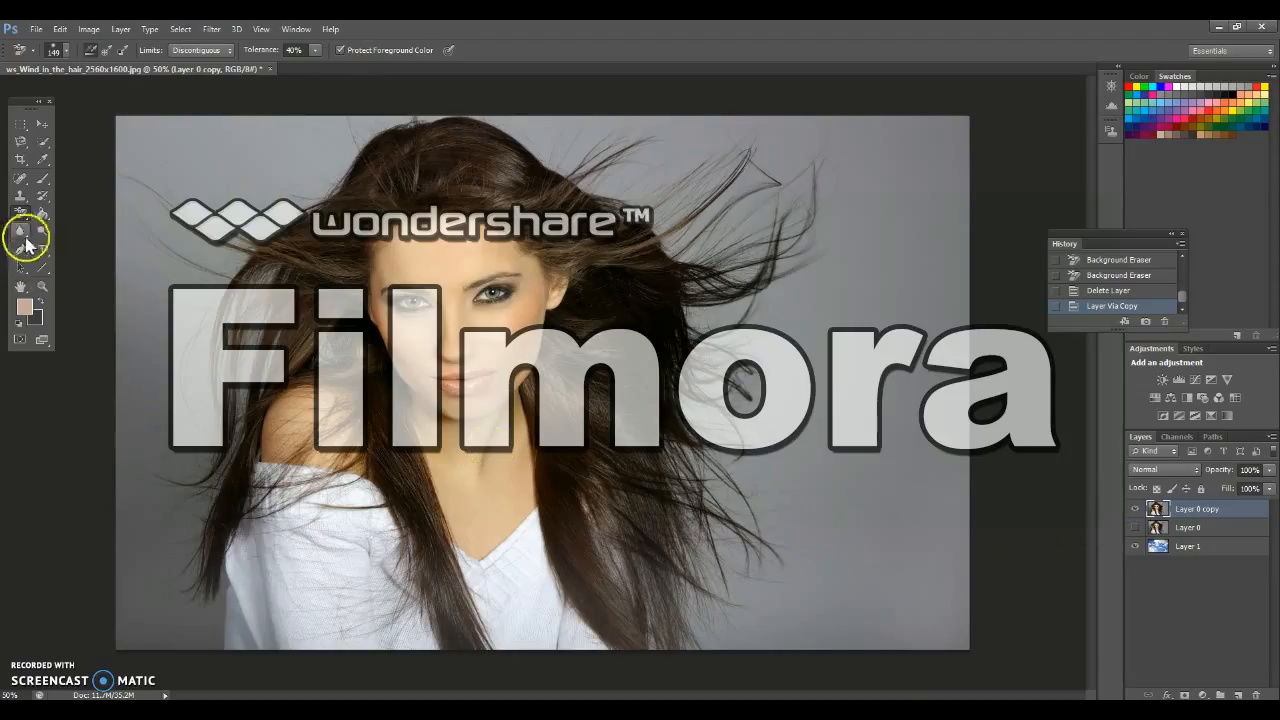
# Activate the Background Eraser tool with a 200 px brush and set its sampling to Continuous
pyautogui.rightClick(22, 218)
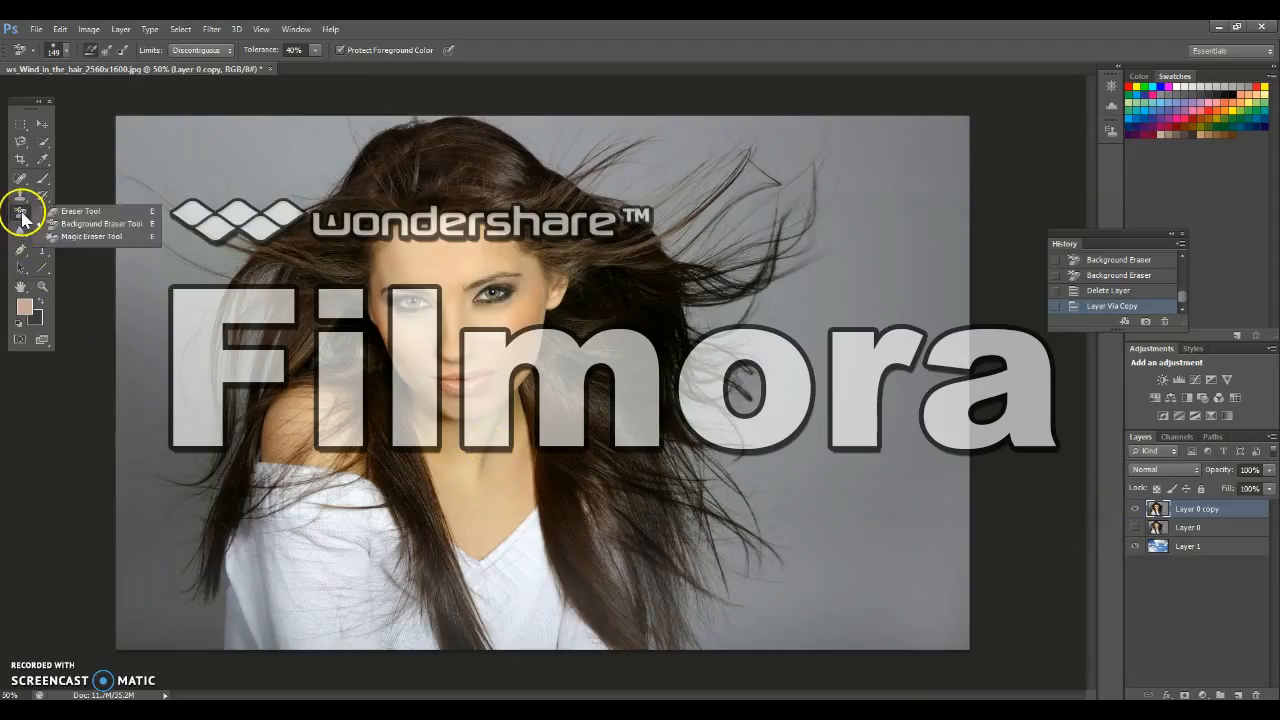
pyautogui.click(72, 226)
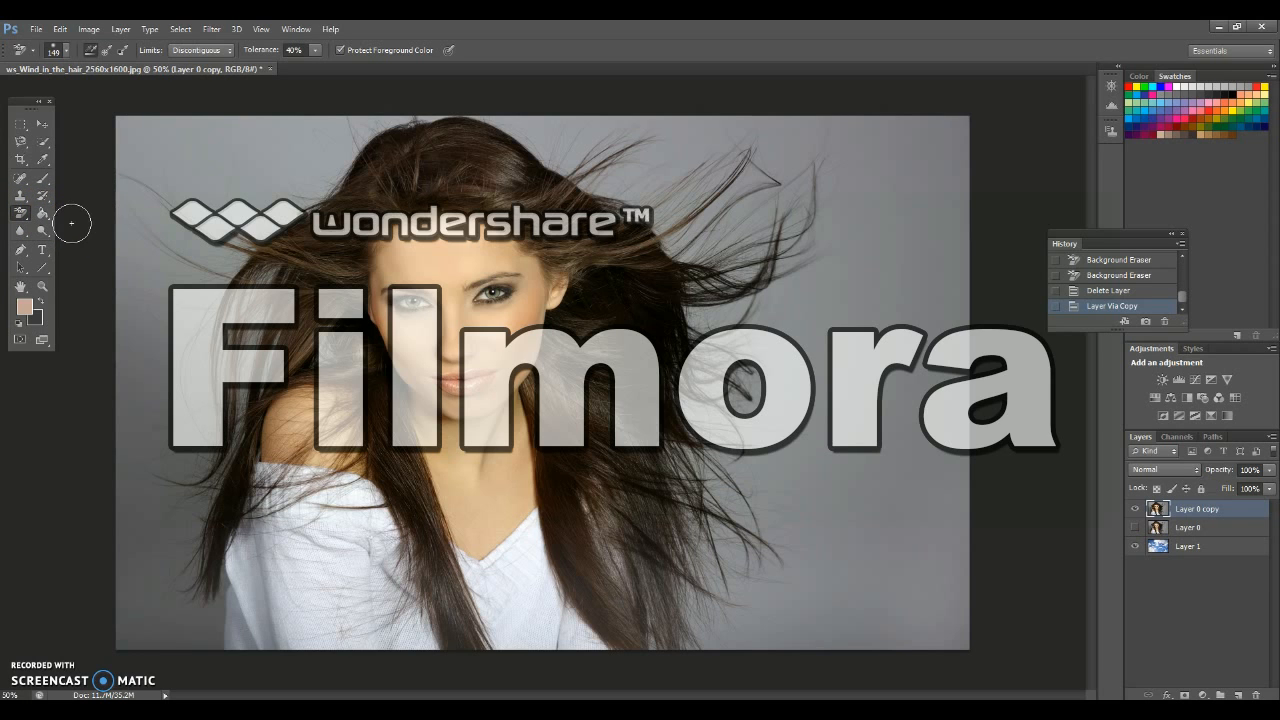
pyautogui.click(62, 49)
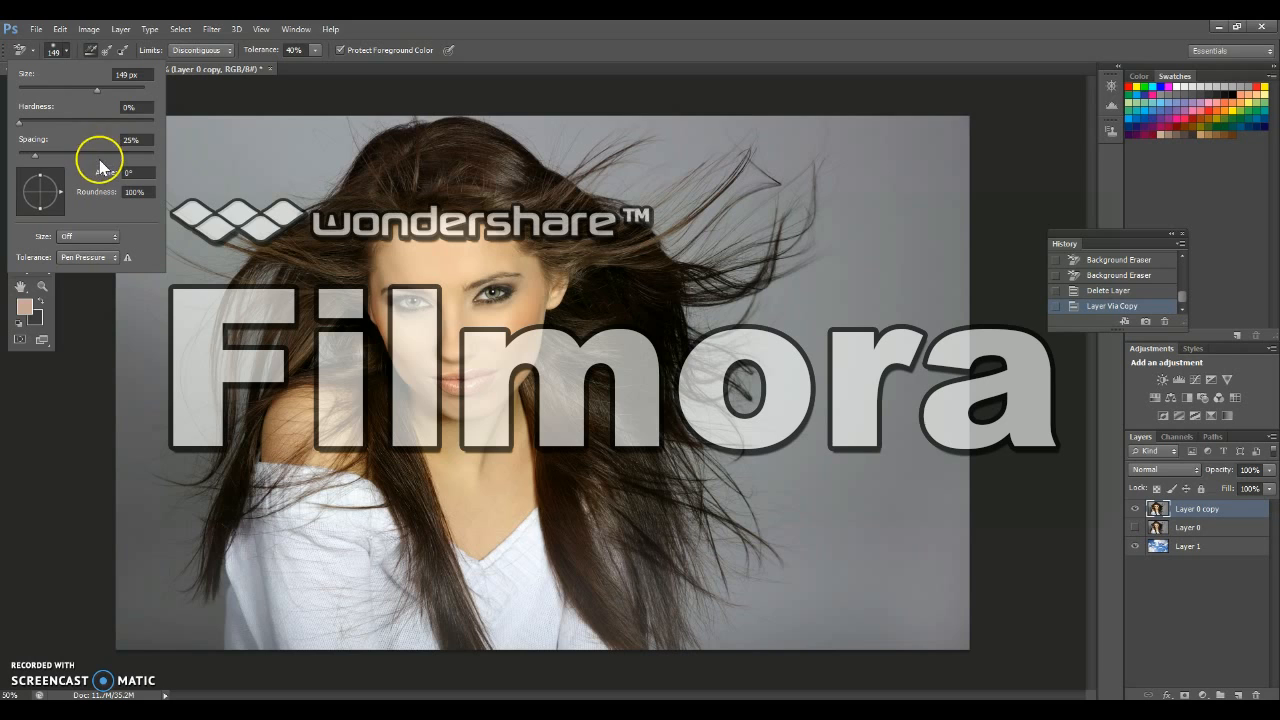
pyautogui.click(64, 49)
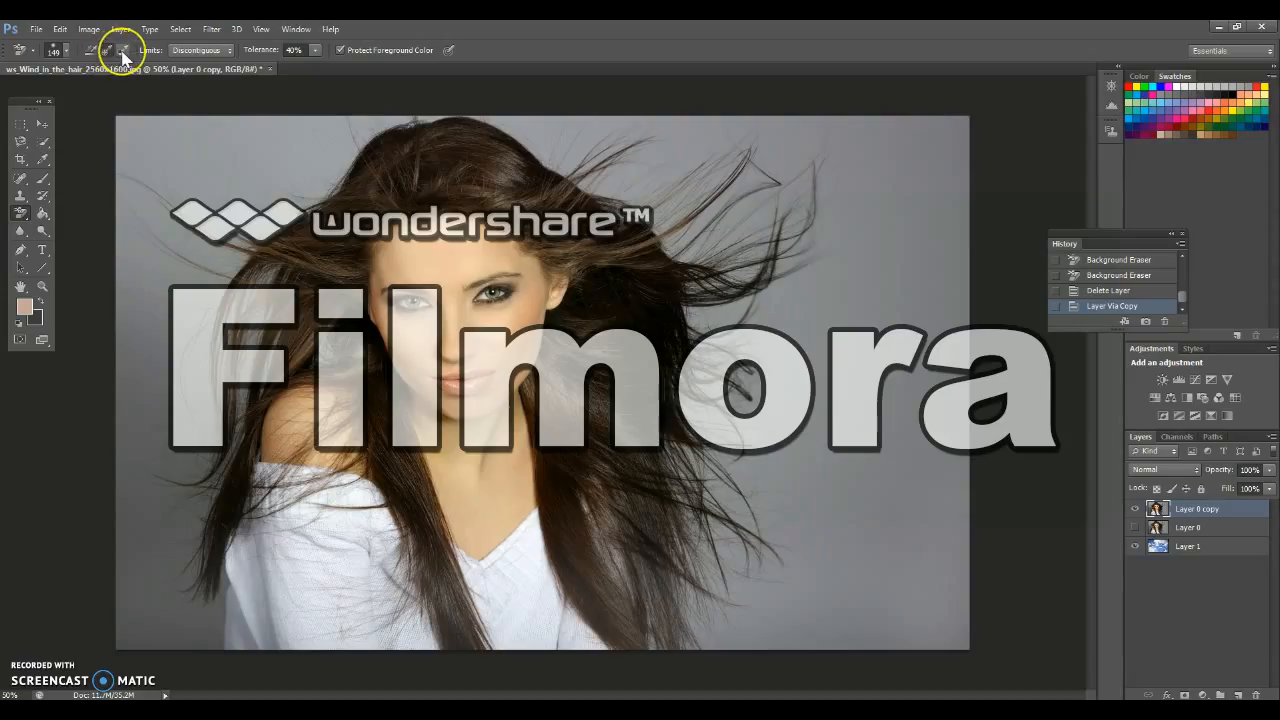
pyautogui.click(91, 51)
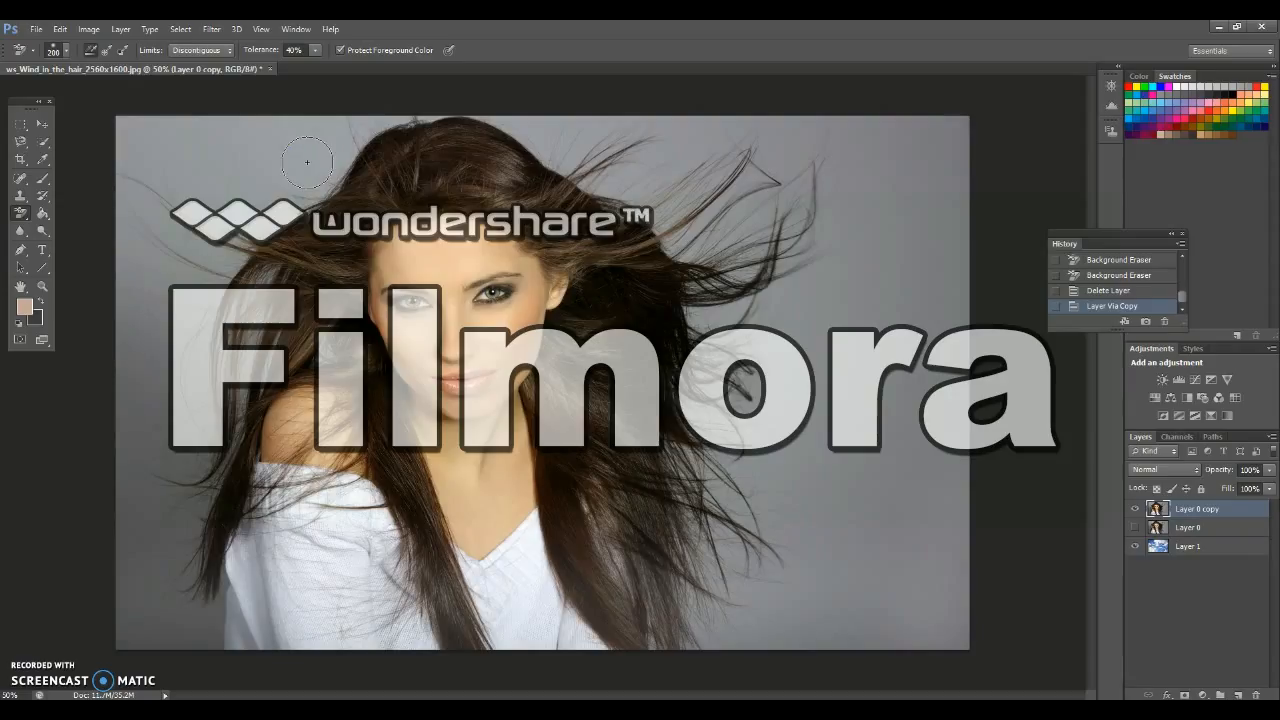
# Try erasing the grey backdrop beside the woman's hair with continuous sampling, and undo the stroke
pyautogui.click(300, 160)
pyautogui.moveTo(300, 160)
pyautogui.mouseDown()
pyautogui.moveTo(323, 163)
pyautogui.moveTo(314, 181)
pyautogui.moveTo(250, 218)
pyautogui.moveTo(146, 169)
pyautogui.moveTo(232, 168)
pyautogui.moveTo(340, 200)
pyautogui.moveTo(376, 183)
pyautogui.moveTo(366, 149)
pyautogui.moveTo(414, 149)
pyautogui.moveTo(429, 166)
pyautogui.moveTo(396, 203)
pyautogui.moveTo(280, 250)
pyautogui.moveTo(385, 195)
pyautogui.moveTo(484, 176)
pyautogui.moveTo(322, 300)
pyautogui.mouseUp()
pyautogui.hotkey('ctrl', 'z')
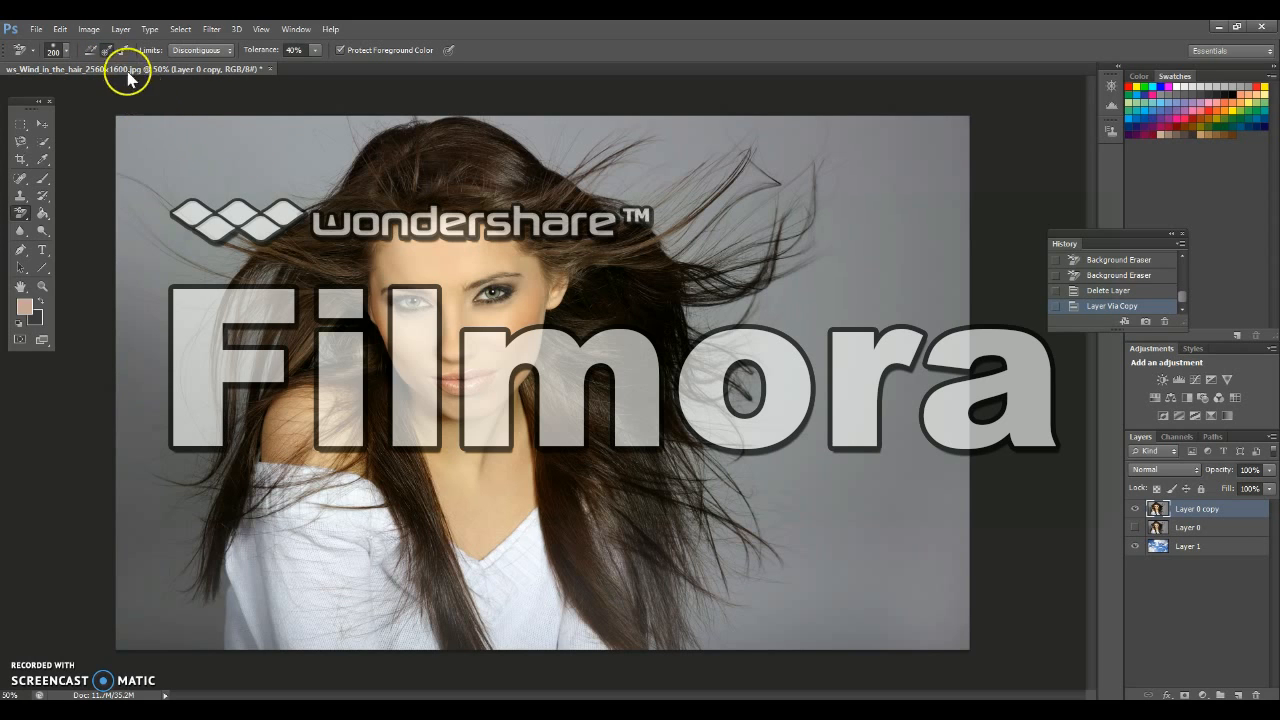
# Try erasing across the backdrop and the hair with sampling set to Once, and delete both eraser strokes from the history
pyautogui.moveTo(270, 154)
pyautogui.mouseDown()
pyautogui.moveTo(162, 129)
pyautogui.moveTo(129, 144)
pyautogui.moveTo(154, 188)
pyautogui.moveTo(277, 222)
pyautogui.moveTo(379, 124)
pyautogui.moveTo(212, 130)
pyautogui.moveTo(343, 135)
pyautogui.moveTo(271, 197)
pyautogui.moveTo(213, 212)
pyautogui.moveTo(203, 230)
pyautogui.moveTo(207, 318)
pyautogui.moveTo(255, 309)
pyautogui.moveTo(274, 286)
pyautogui.moveTo(257, 282)
pyautogui.moveTo(254, 393)
pyautogui.moveTo(236, 348)
pyautogui.moveTo(316, 256)
pyautogui.moveTo(337, 369)
pyautogui.moveTo(337, 281)
pyautogui.moveTo(374, 194)
pyautogui.moveTo(445, 117)
pyautogui.moveTo(512, 160)
pyautogui.moveTo(550, 116)
pyautogui.moveTo(587, 120)
pyautogui.moveTo(600, 145)
pyautogui.moveTo(534, 161)
pyautogui.moveTo(657, 182)
pyautogui.moveTo(598, 254)
pyautogui.moveTo(546, 234)
pyautogui.moveTo(628, 122)
pyautogui.moveTo(702, 102)
pyautogui.moveTo(708, 137)
pyautogui.moveTo(686, 151)
pyautogui.moveTo(640, 243)
pyautogui.moveTo(697, 277)
pyautogui.mouseUp()
pyautogui.moveTo(462, 151)
pyautogui.mouseDown()
pyautogui.moveTo(386, 161)
pyautogui.moveTo(307, 220)
pyautogui.moveTo(451, 185)
pyautogui.moveTo(548, 190)
pyautogui.mouseUp()
pyautogui.click(1165, 321)
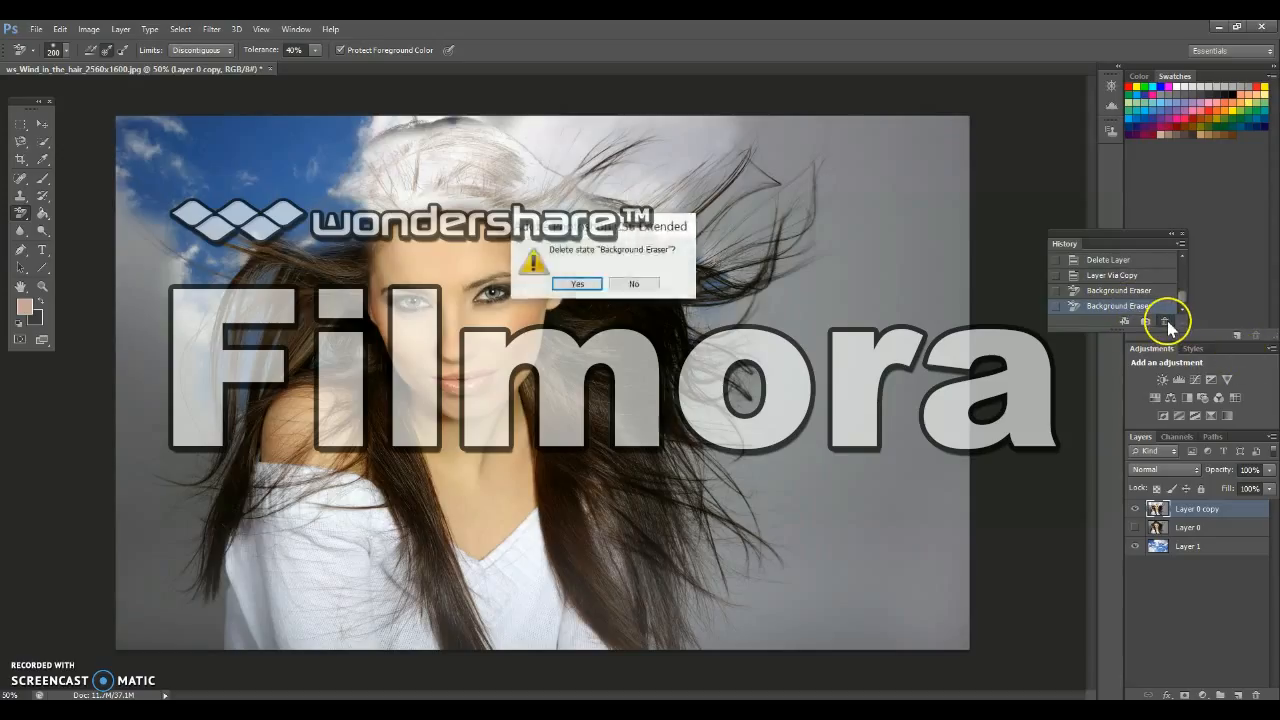
pyautogui.press('Return')
pyautogui.click(1166, 322)
pyautogui.press('Return')
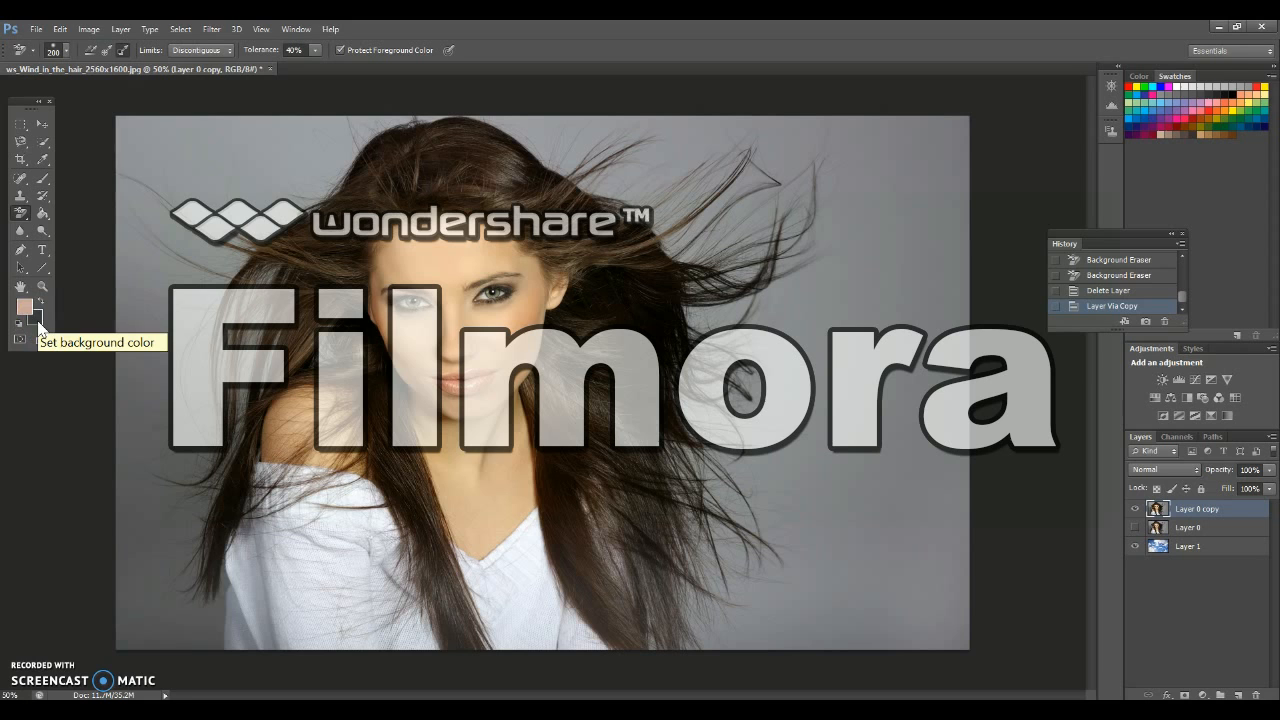
# Set the background color to light grey #acacad and try erasing the backdrop around the hair with Background Swatch sampling
pyautogui.click(37, 321)
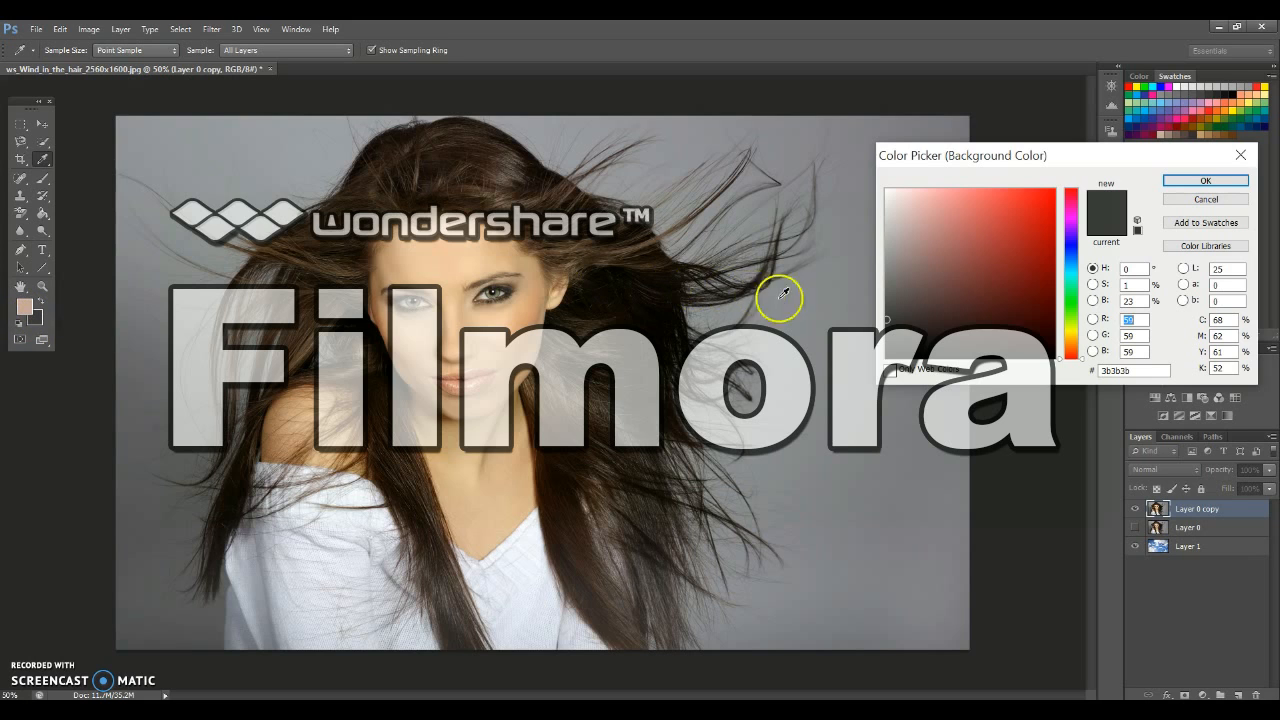
pyautogui.click(884, 281)
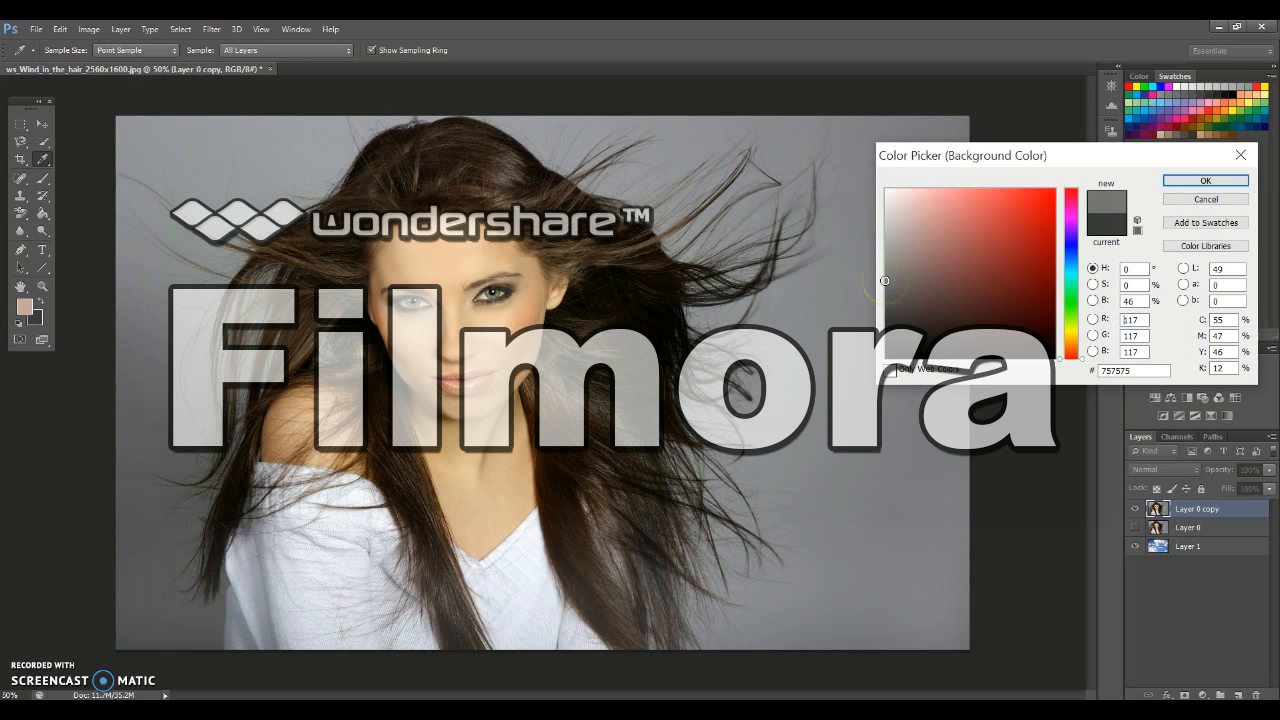
pyautogui.click(1068, 252)
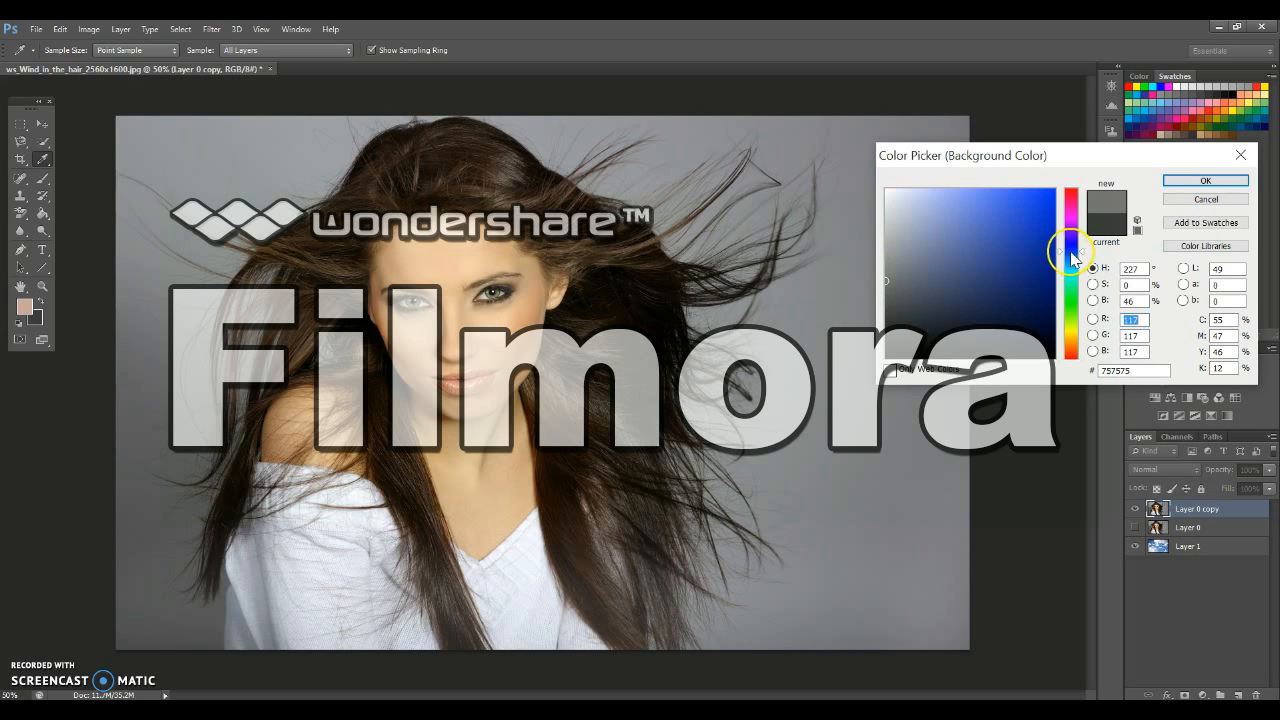
pyautogui.click(885, 243)
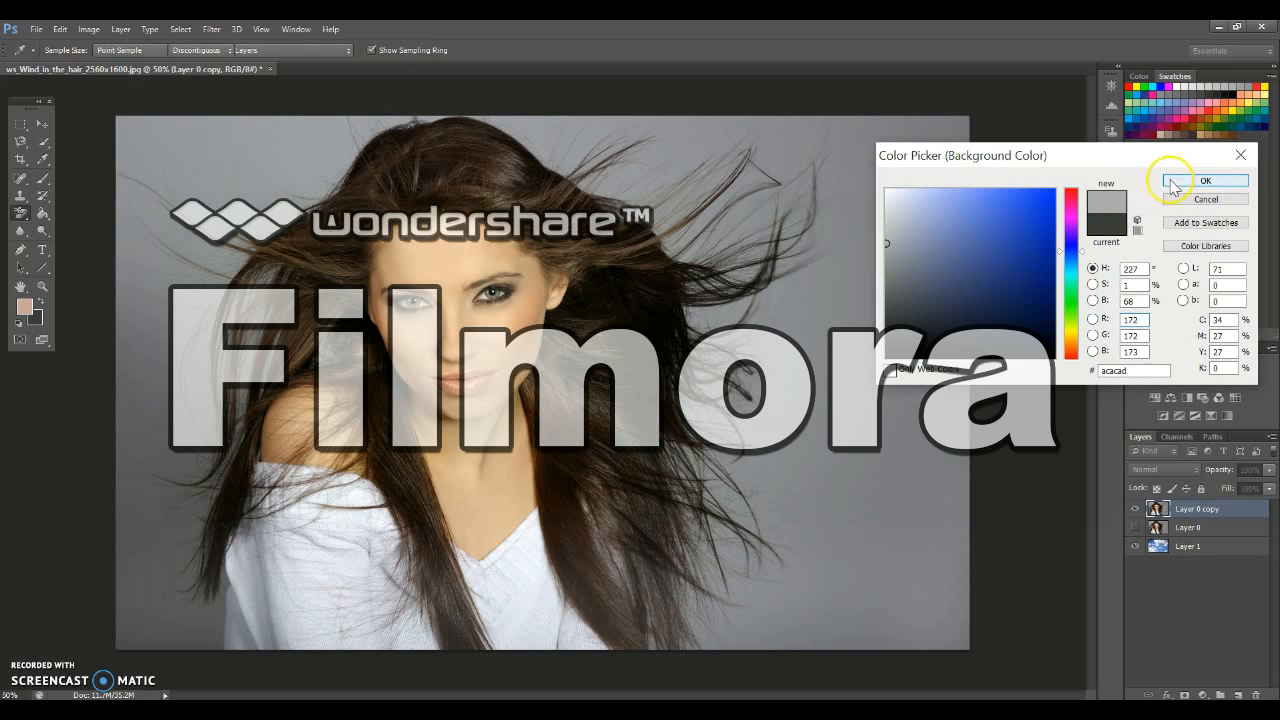
pyautogui.click(1165, 182)
pyautogui.press('e')
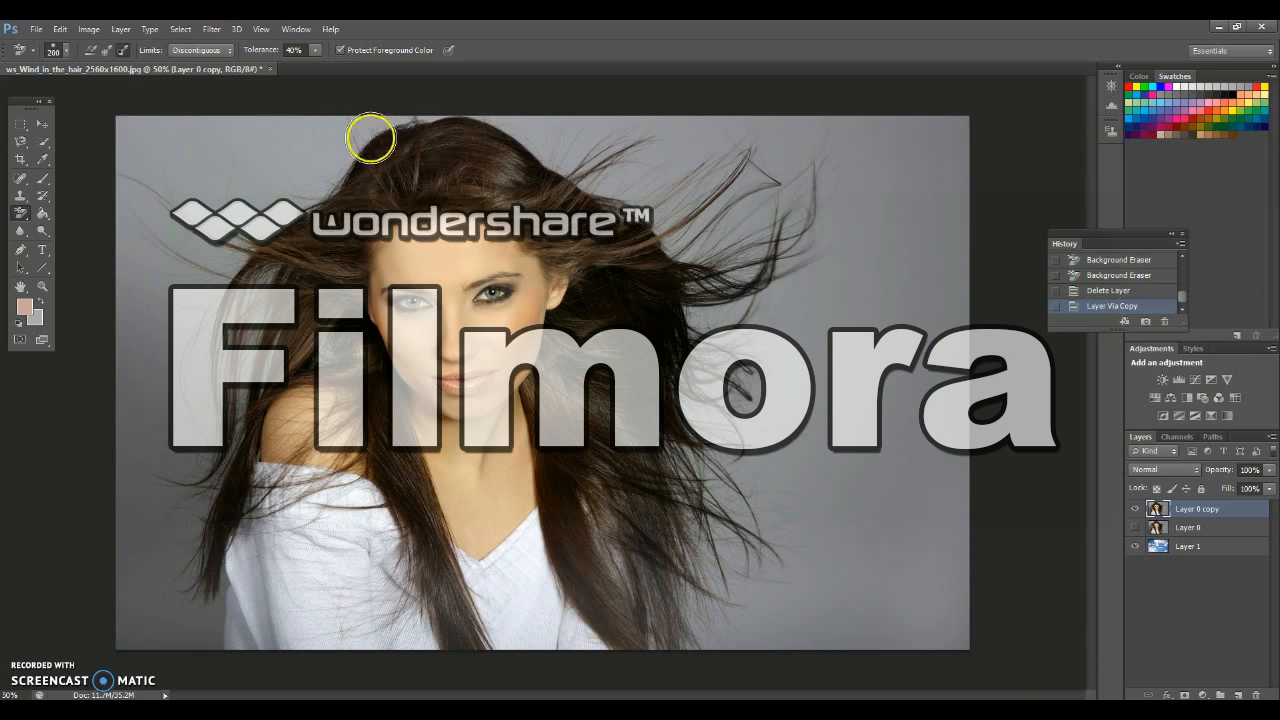
pyautogui.moveTo(226, 150)
pyautogui.mouseDown()
pyautogui.moveTo(163, 134)
pyautogui.moveTo(231, 146)
pyautogui.moveTo(298, 131)
pyautogui.moveTo(129, 140)
pyautogui.moveTo(160, 163)
pyautogui.moveTo(143, 190)
pyautogui.moveTo(195, 192)
pyautogui.moveTo(250, 220)
pyautogui.moveTo(286, 207)
pyautogui.moveTo(236, 181)
pyautogui.moveTo(311, 177)
pyautogui.moveTo(377, 117)
pyautogui.moveTo(489, 114)
pyautogui.moveTo(666, 240)
pyautogui.moveTo(703, 340)
pyautogui.moveTo(680, 429)
pyautogui.moveTo(770, 388)
pyautogui.moveTo(749, 314)
pyautogui.moveTo(757, 223)
pyautogui.mouseUp()
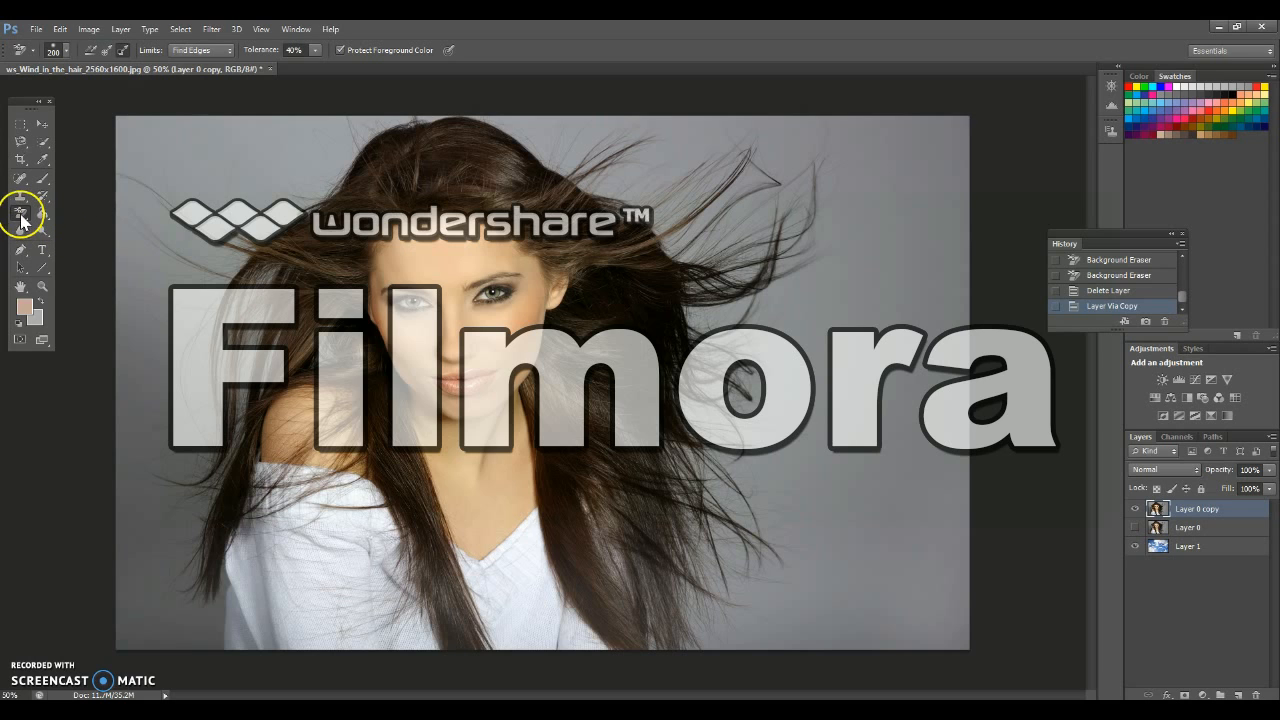
# Set the Background Eraser's limits to Discontiguous and its sampling to Once, and check the tolerance
pyautogui.click(195, 50)
pyautogui.click(186, 65)
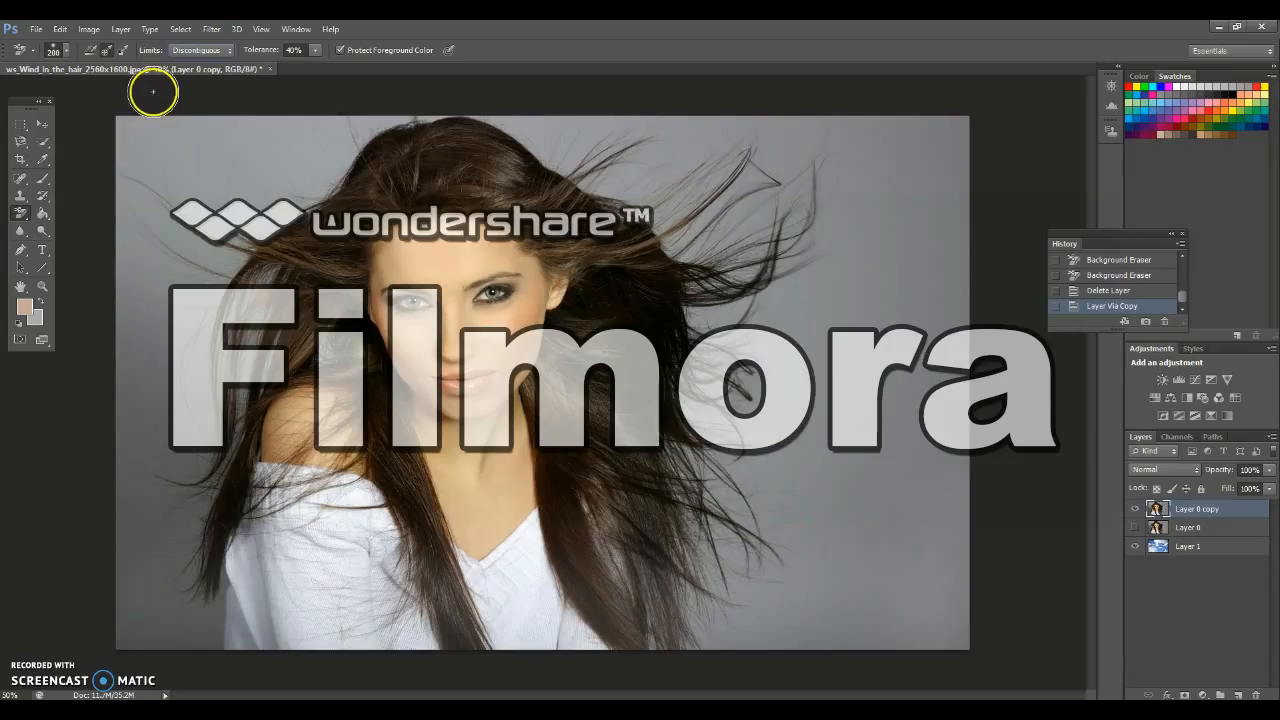
pyautogui.click(315, 50)
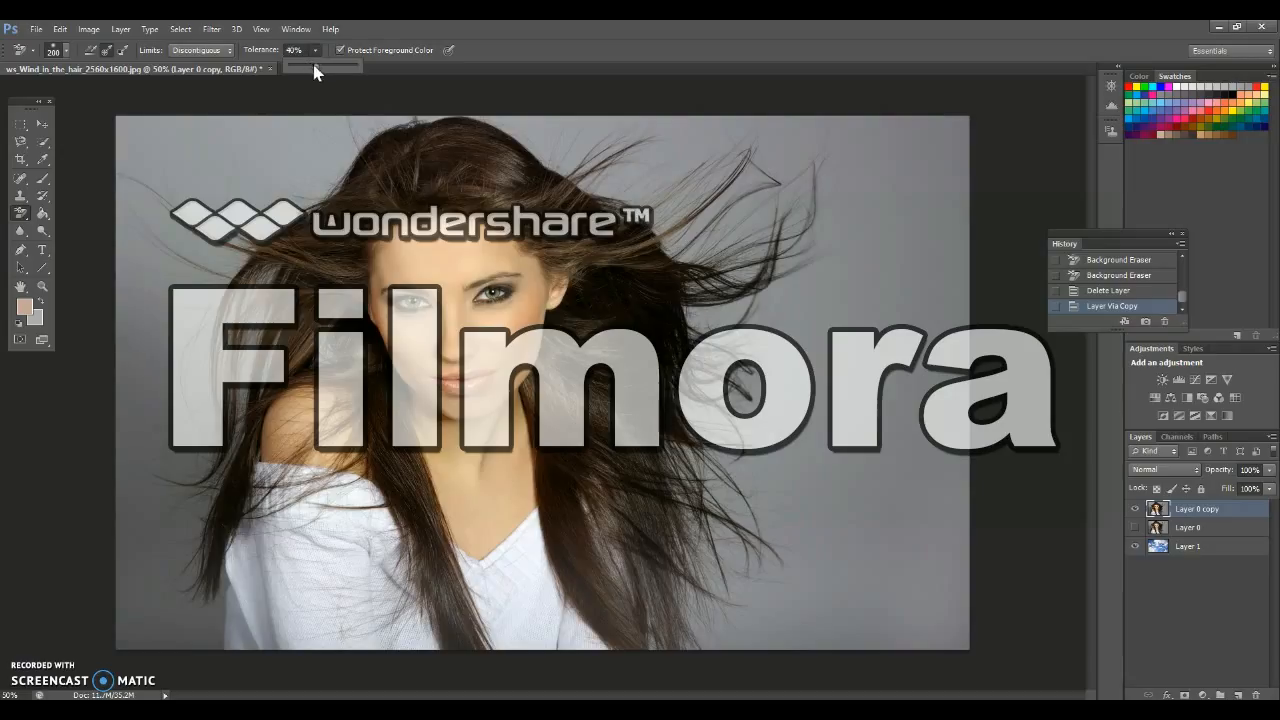
pyautogui.click(287, 164)
# Sample the forehead skin tone #f2c6a3 as the foreground color, with Protect Foreground Color enabled
pyautogui.click(24, 310)
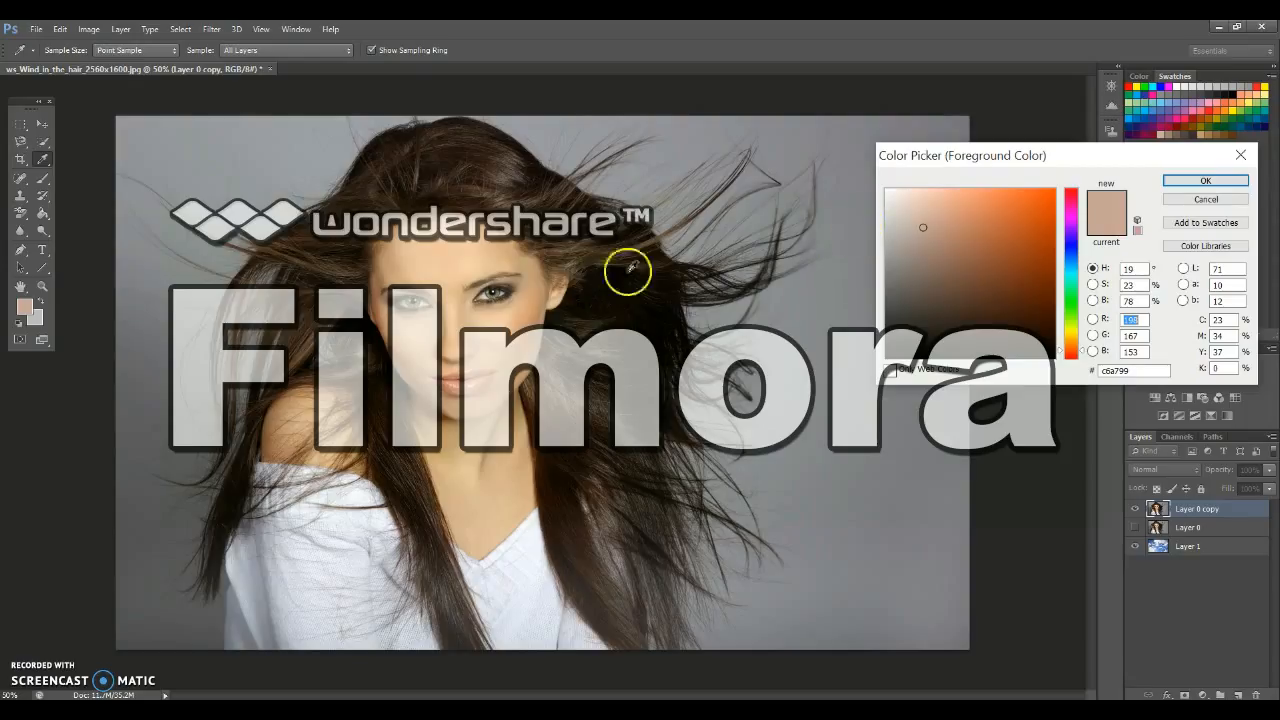
pyautogui.click(436, 246)
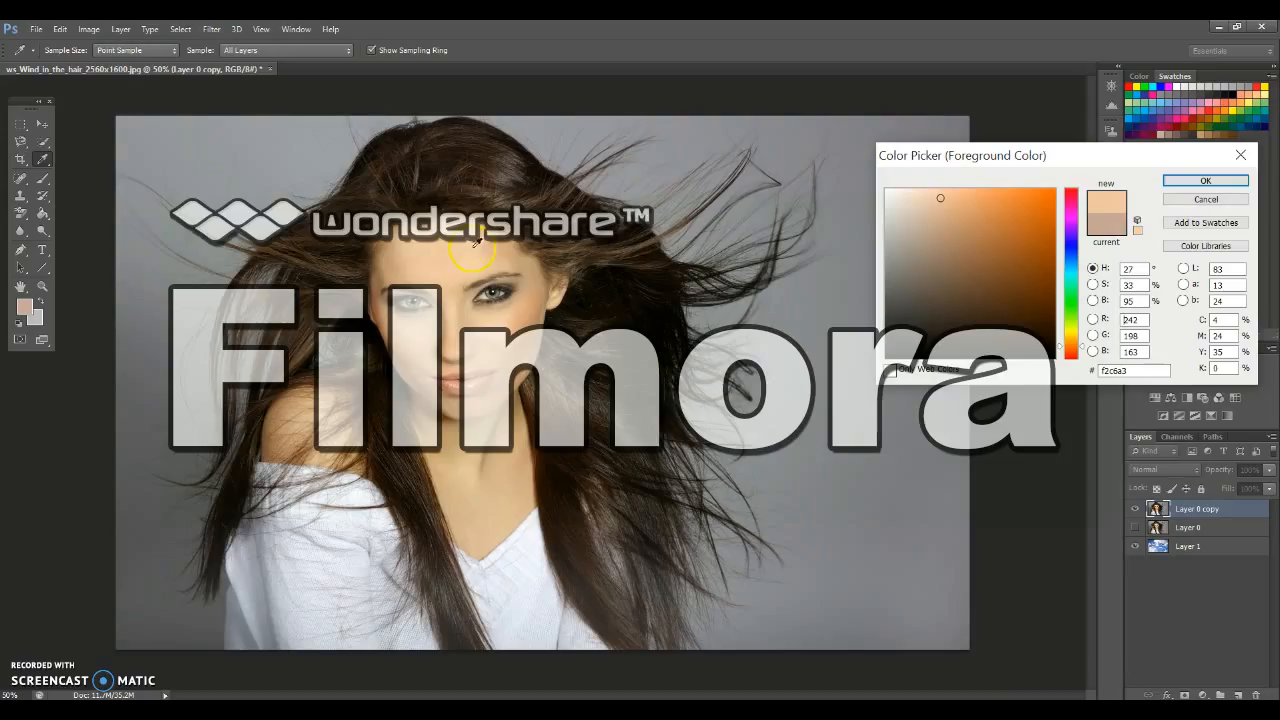
pyautogui.click(1207, 181)
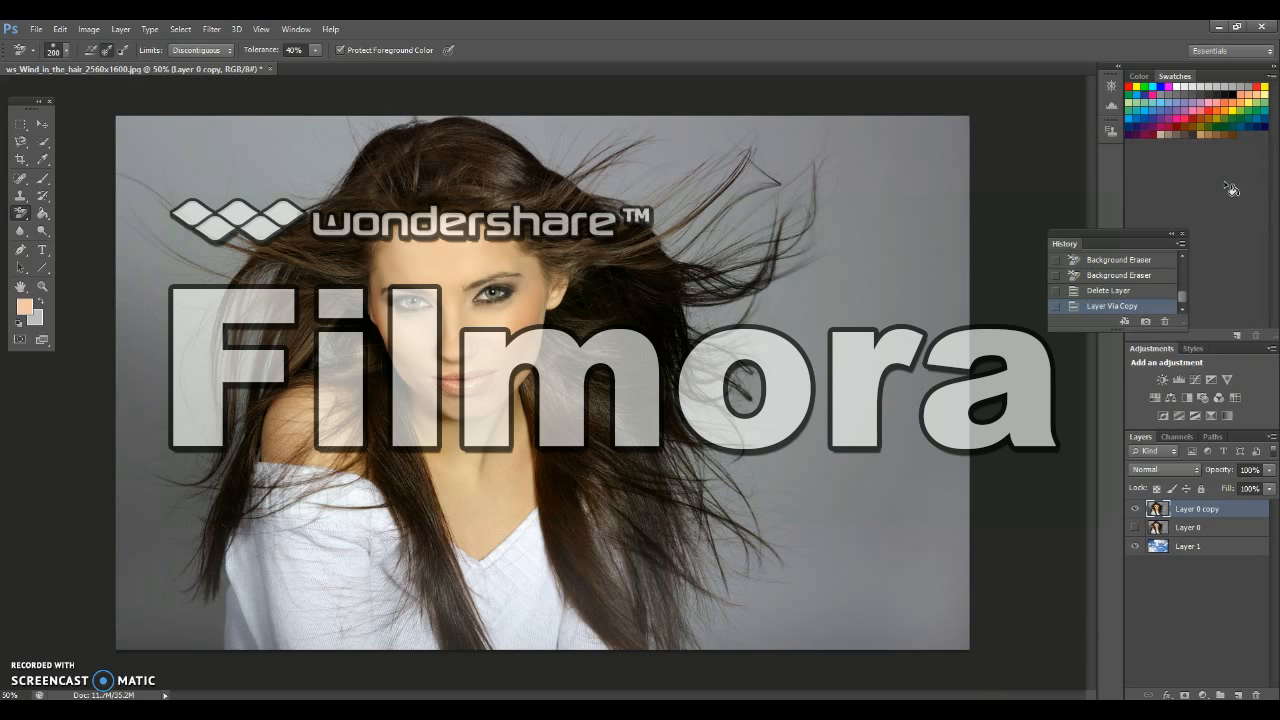
pyautogui.click(340, 51)
# Erase the grey backdrop on both sides of the woman and around her hair on the duplicate layer
pyautogui.moveTo(697, 130)
pyautogui.mouseDown()
pyautogui.moveTo(662, 154)
pyautogui.moveTo(593, 168)
pyautogui.moveTo(488, 118)
pyautogui.moveTo(795, 129)
pyautogui.moveTo(643, 203)
pyautogui.moveTo(572, 164)
pyautogui.moveTo(746, 147)
pyautogui.moveTo(689, 223)
pyautogui.moveTo(699, 240)
pyautogui.moveTo(766, 222)
pyautogui.moveTo(821, 150)
pyautogui.moveTo(941, 127)
pyautogui.moveTo(869, 177)
pyautogui.mouseUp()
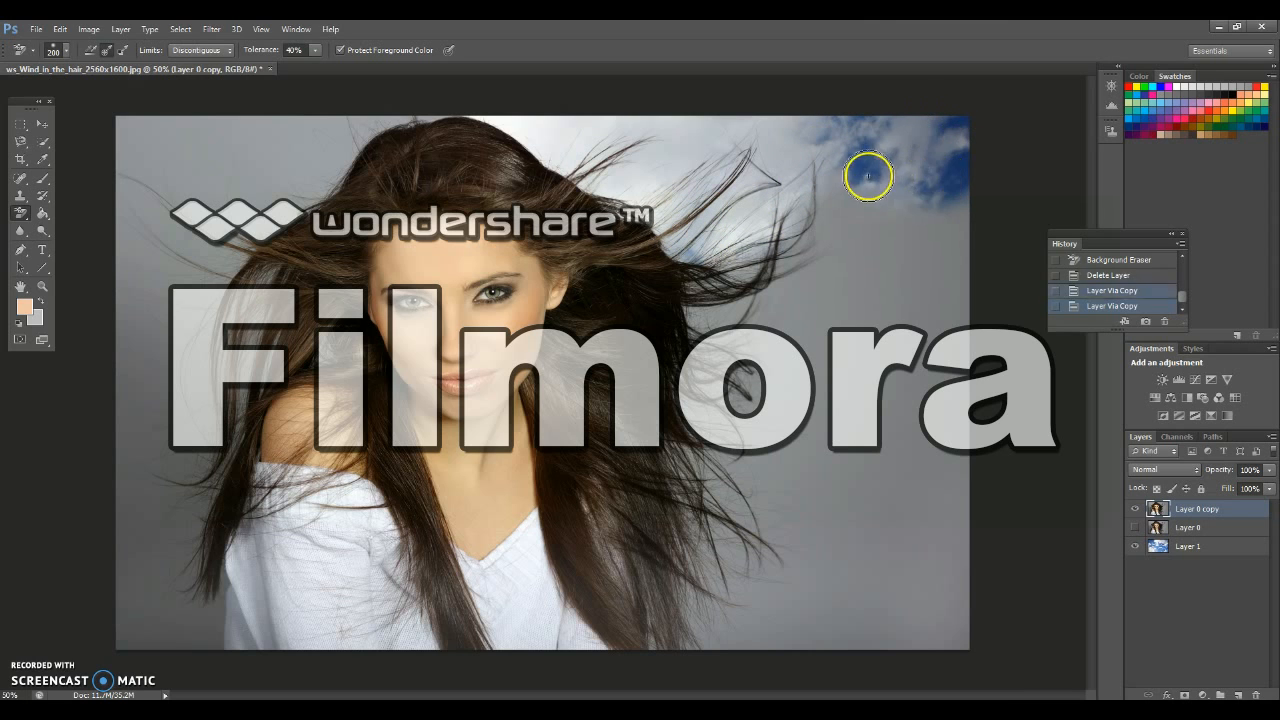
pyautogui.moveTo(797, 206)
pyautogui.mouseDown()
pyautogui.moveTo(717, 294)
pyautogui.moveTo(797, 309)
pyautogui.moveTo(717, 309)
pyautogui.moveTo(727, 270)
pyautogui.moveTo(886, 214)
pyautogui.moveTo(729, 277)
pyautogui.moveTo(874, 194)
pyautogui.moveTo(799, 241)
pyautogui.moveTo(965, 375)
pyautogui.moveTo(805, 460)
pyautogui.moveTo(849, 466)
pyautogui.moveTo(907, 323)
pyautogui.moveTo(938, 356)
pyautogui.moveTo(911, 260)
pyautogui.moveTo(831, 237)
pyautogui.moveTo(750, 400)
pyautogui.moveTo(692, 380)
pyautogui.moveTo(806, 492)
pyautogui.moveTo(703, 529)
pyautogui.moveTo(657, 634)
pyautogui.moveTo(749, 571)
pyautogui.moveTo(737, 640)
pyautogui.moveTo(951, 469)
pyautogui.moveTo(917, 594)
pyautogui.moveTo(917, 500)
pyautogui.moveTo(876, 340)
pyautogui.mouseUp()
pyautogui.moveTo(372, 124)
pyautogui.mouseDown()
pyautogui.moveTo(339, 181)
pyautogui.moveTo(319, 110)
pyautogui.moveTo(262, 208)
pyautogui.moveTo(285, 126)
pyautogui.moveTo(213, 185)
pyautogui.moveTo(211, 140)
pyautogui.moveTo(132, 126)
pyautogui.moveTo(182, 213)
pyautogui.moveTo(275, 285)
pyautogui.moveTo(190, 645)
pyautogui.moveTo(157, 221)
pyautogui.moveTo(126, 180)
pyautogui.moveTo(130, 628)
pyautogui.moveTo(177, 296)
pyautogui.moveTo(203, 364)
pyautogui.moveTo(175, 640)
pyautogui.moveTo(188, 622)
pyautogui.moveTo(134, 626)
pyautogui.moveTo(124, 533)
pyautogui.mouseUp()
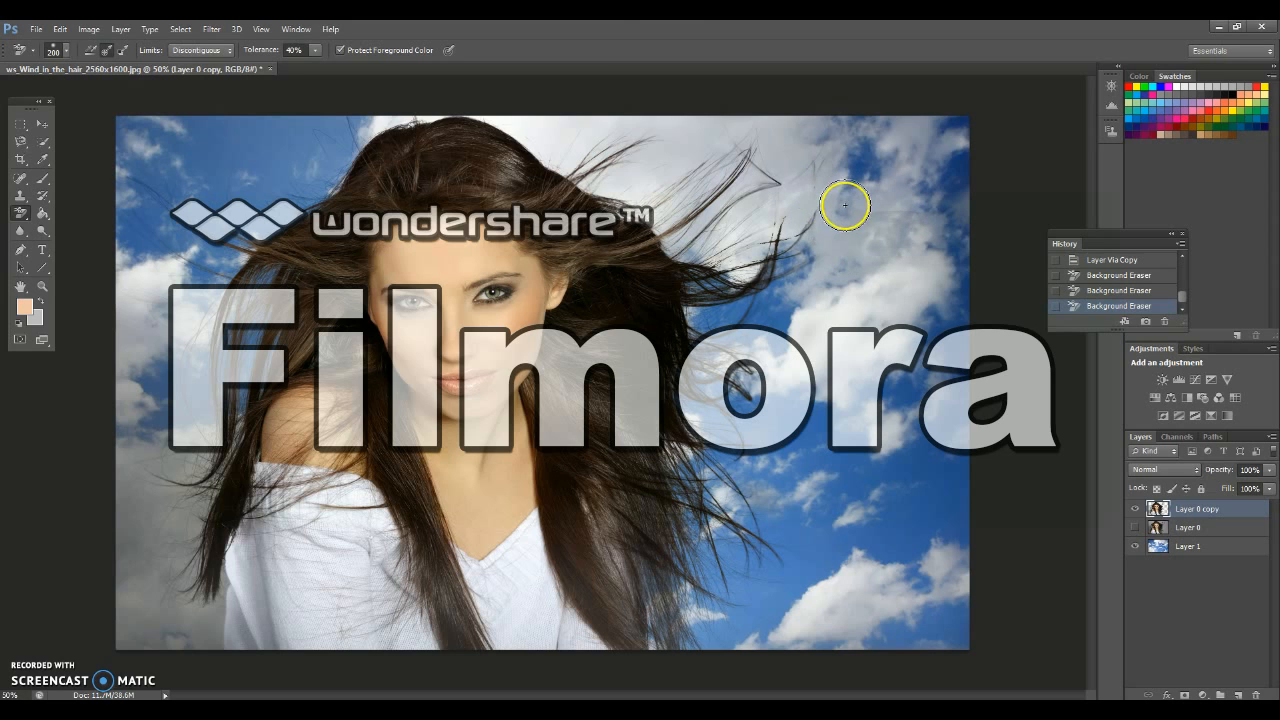
# Set the Background Eraser's tolerance to 61% and its brush size to 381 px
pyautogui.click(314, 50)
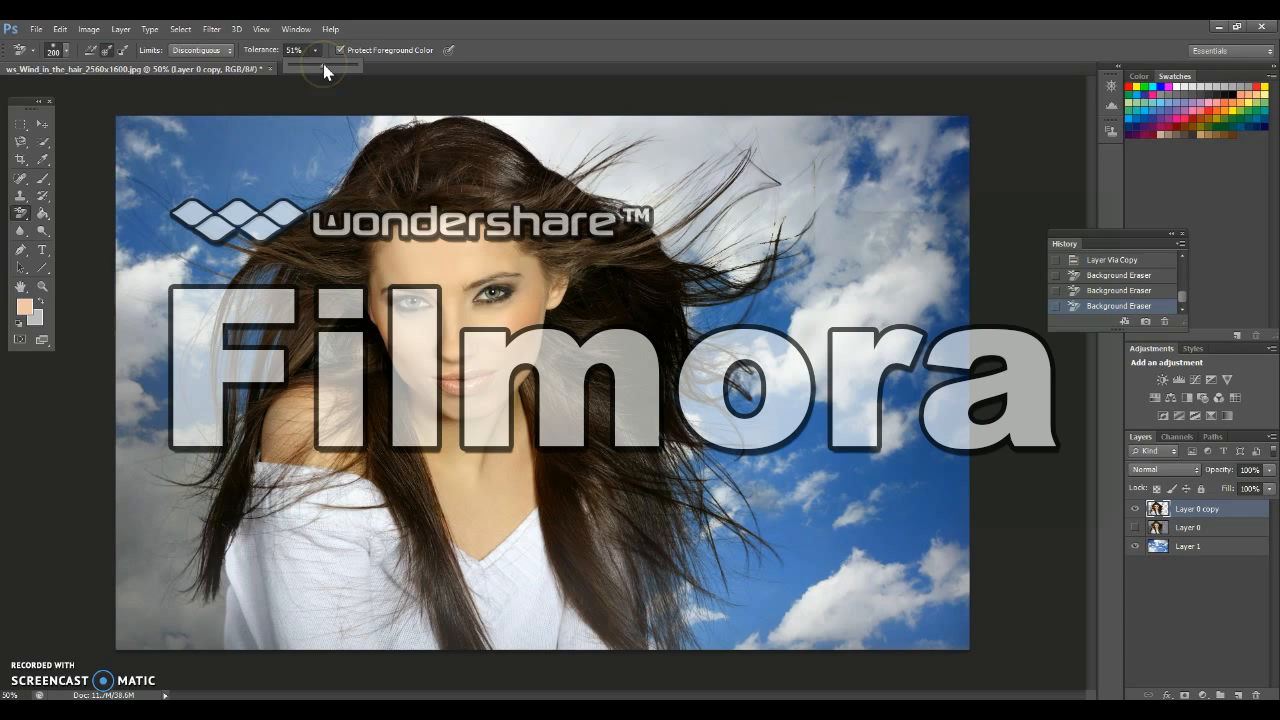
pyautogui.click(68, 50)
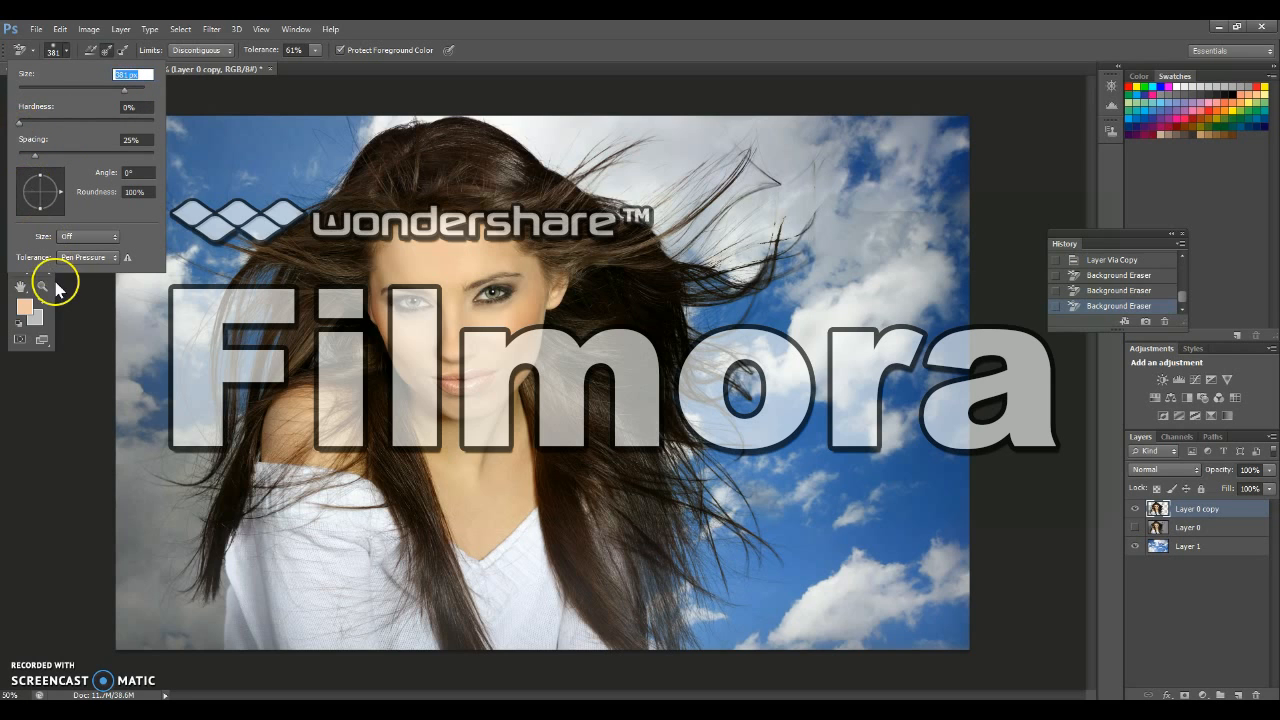
pyautogui.click(127, 337)
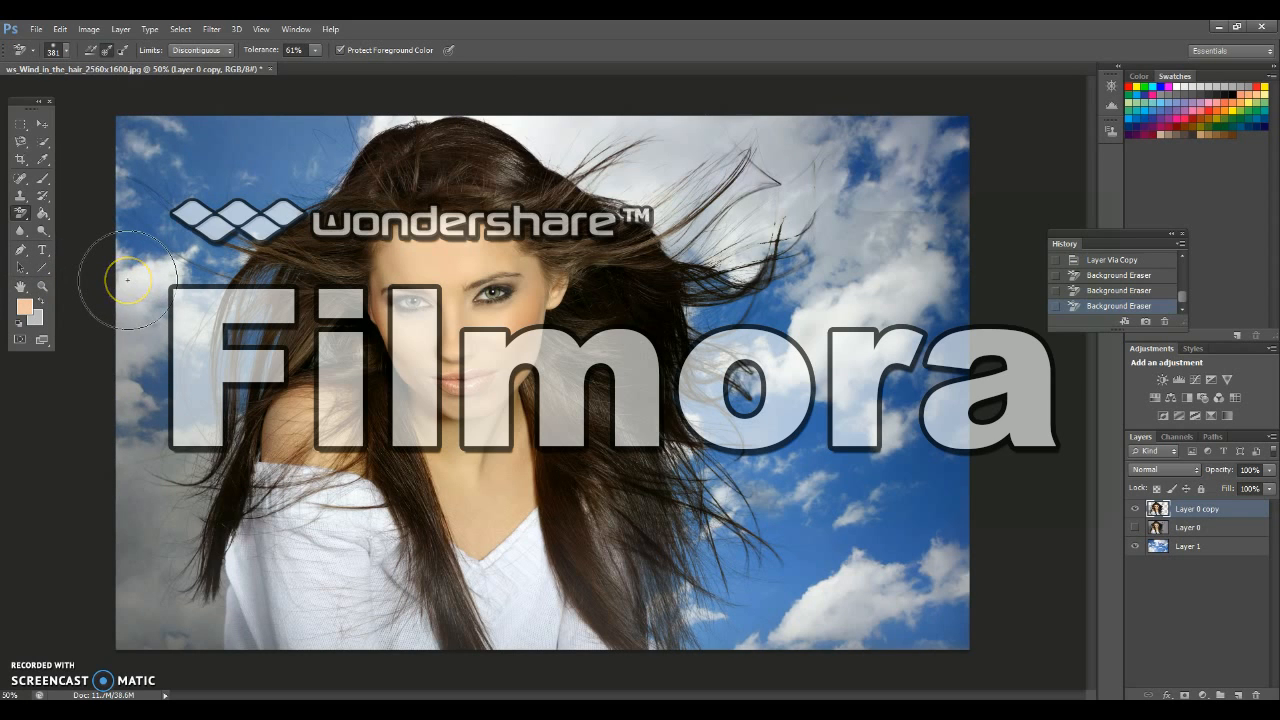
# Erase the leftover grey on both sides of the hair, using 40% tolerance and a 175 px brush near the left-hand strands
pyautogui.moveTo(127, 280)
pyautogui.mouseDown()
pyautogui.moveTo(135, 625)
pyautogui.moveTo(111, 319)
pyautogui.moveTo(131, 152)
pyautogui.mouseUp()
pyautogui.moveTo(876, 258)
pyautogui.mouseDown()
pyautogui.moveTo(854, 209)
pyautogui.moveTo(802, 234)
pyautogui.moveTo(967, 419)
pyautogui.moveTo(851, 609)
pyautogui.moveTo(760, 471)
pyautogui.moveTo(703, 245)
pyautogui.mouseUp()
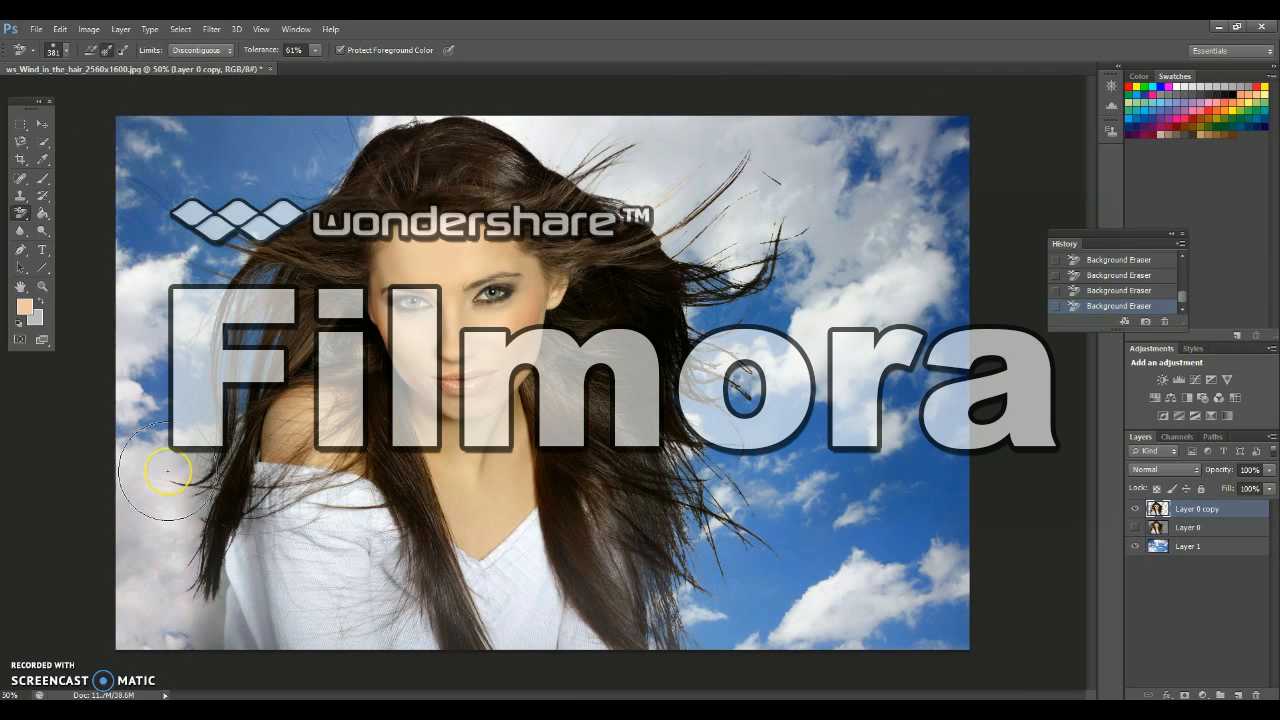
pyautogui.press('4')
pyautogui.moveTo(185, 418)
pyautogui.mouseDown()
pyautogui.moveTo(184, 518)
pyautogui.moveTo(221, 432)
pyautogui.mouseUp()
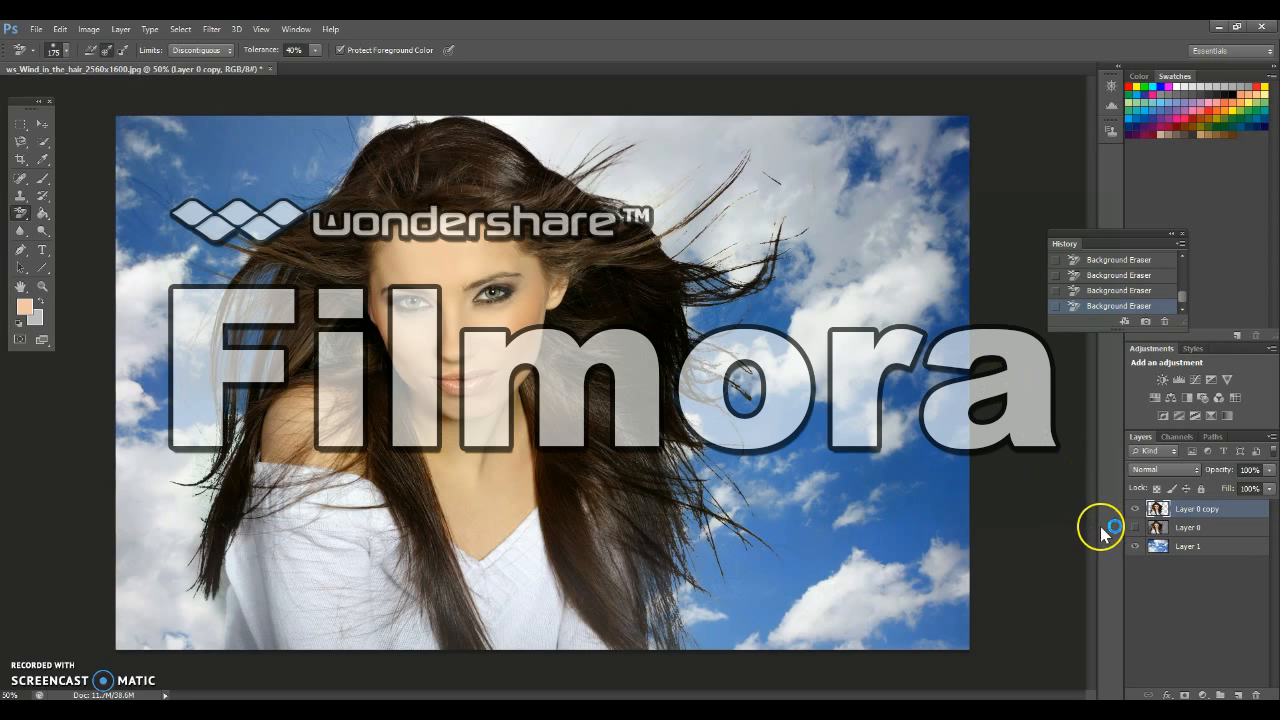
# Compare the cutout with the original photo by toggling the visibility of Layer 0
pyautogui.click(1134, 545)
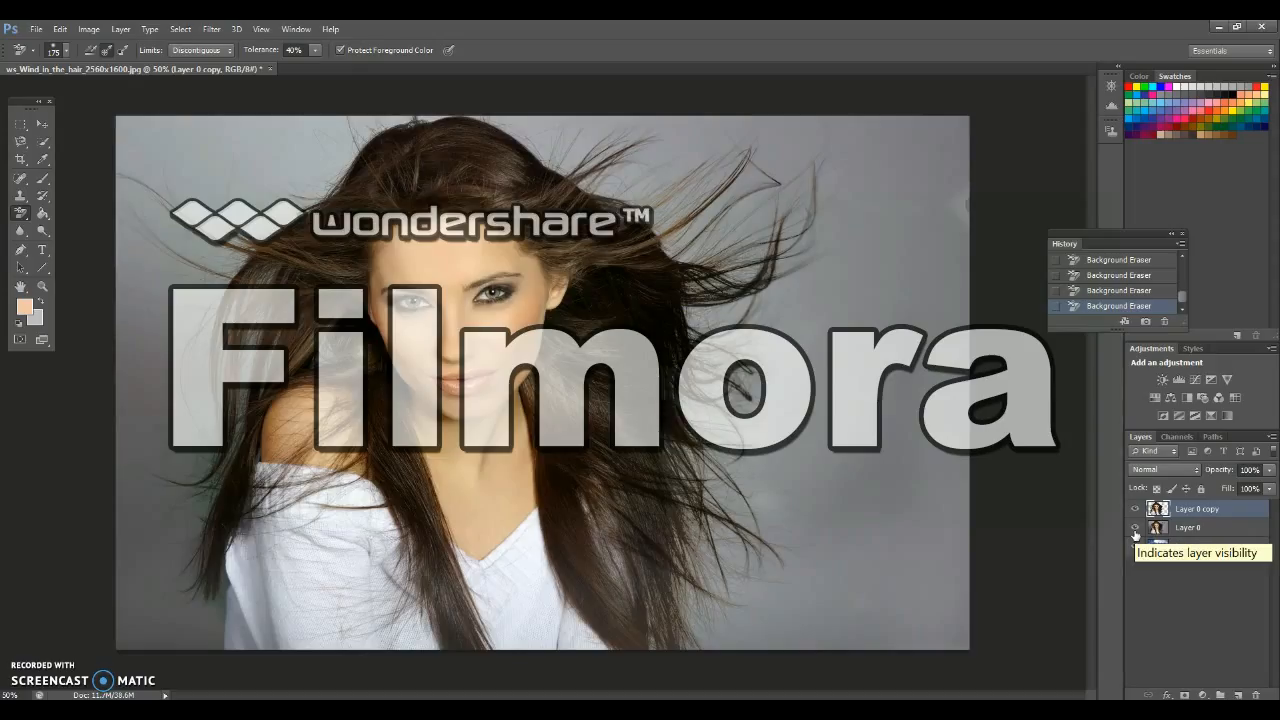
pyautogui.click(1135, 533)
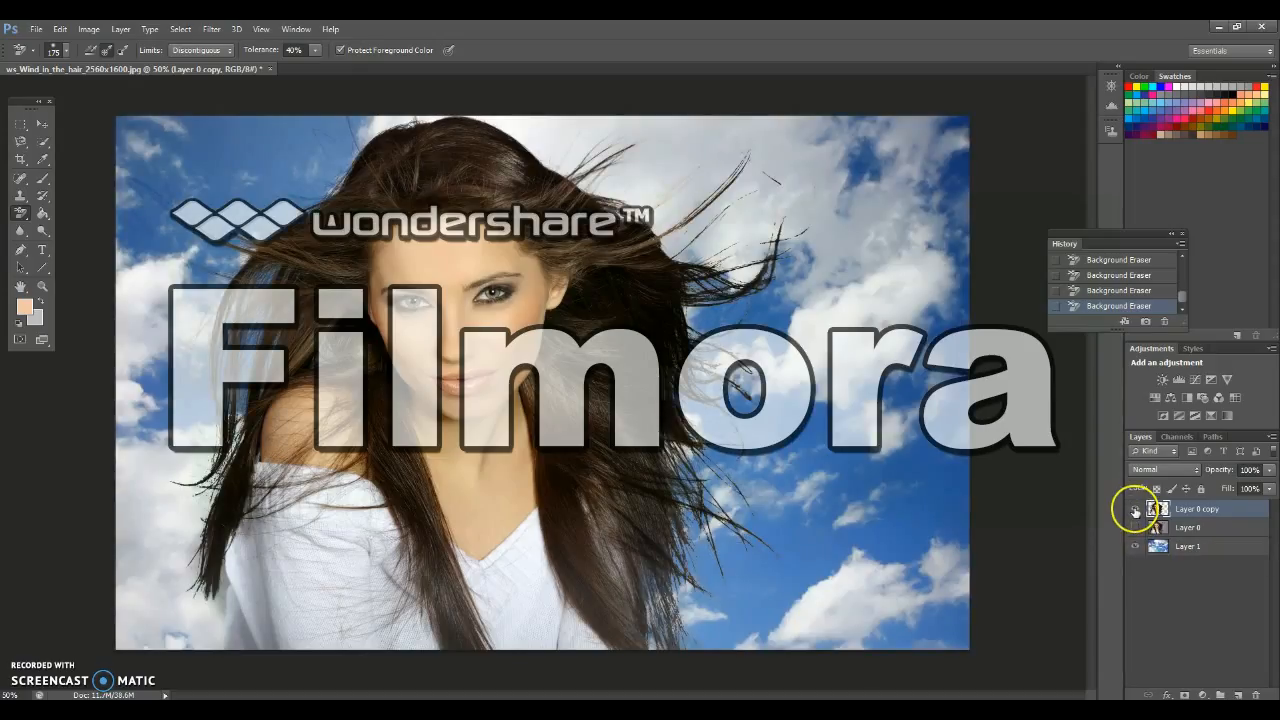
pyautogui.click(1136, 527)
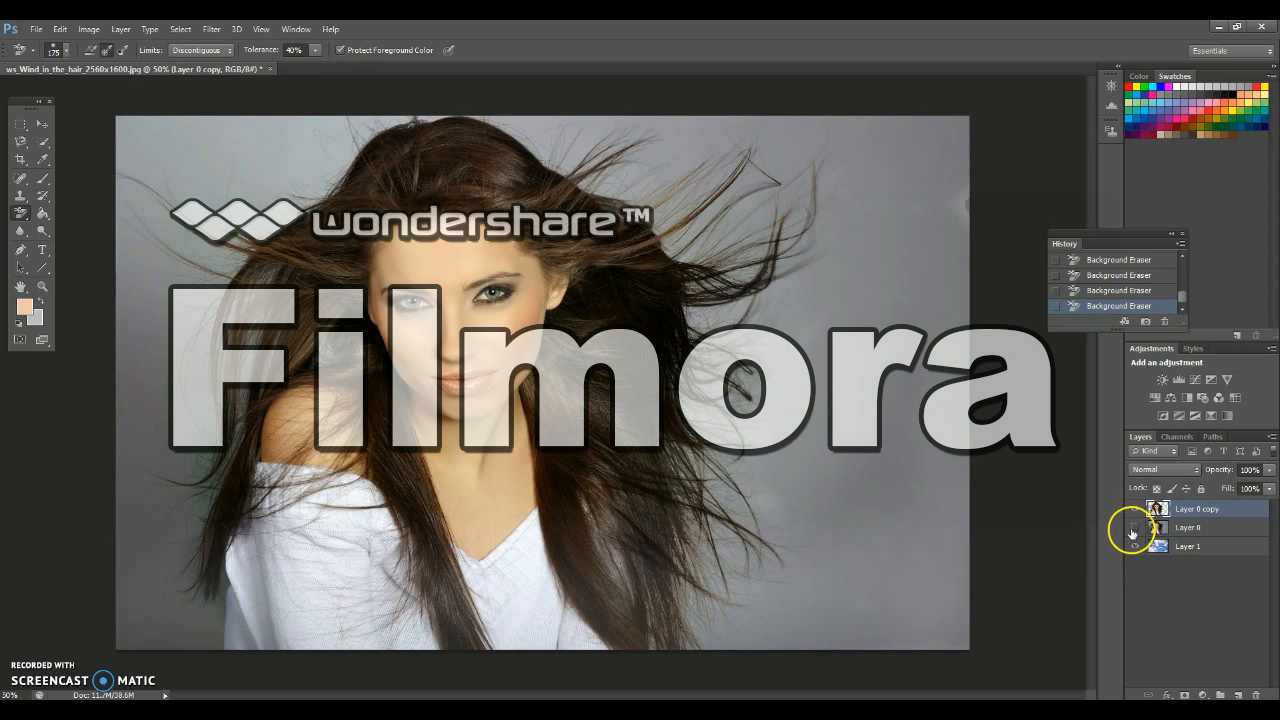
pyautogui.click(1133, 530)
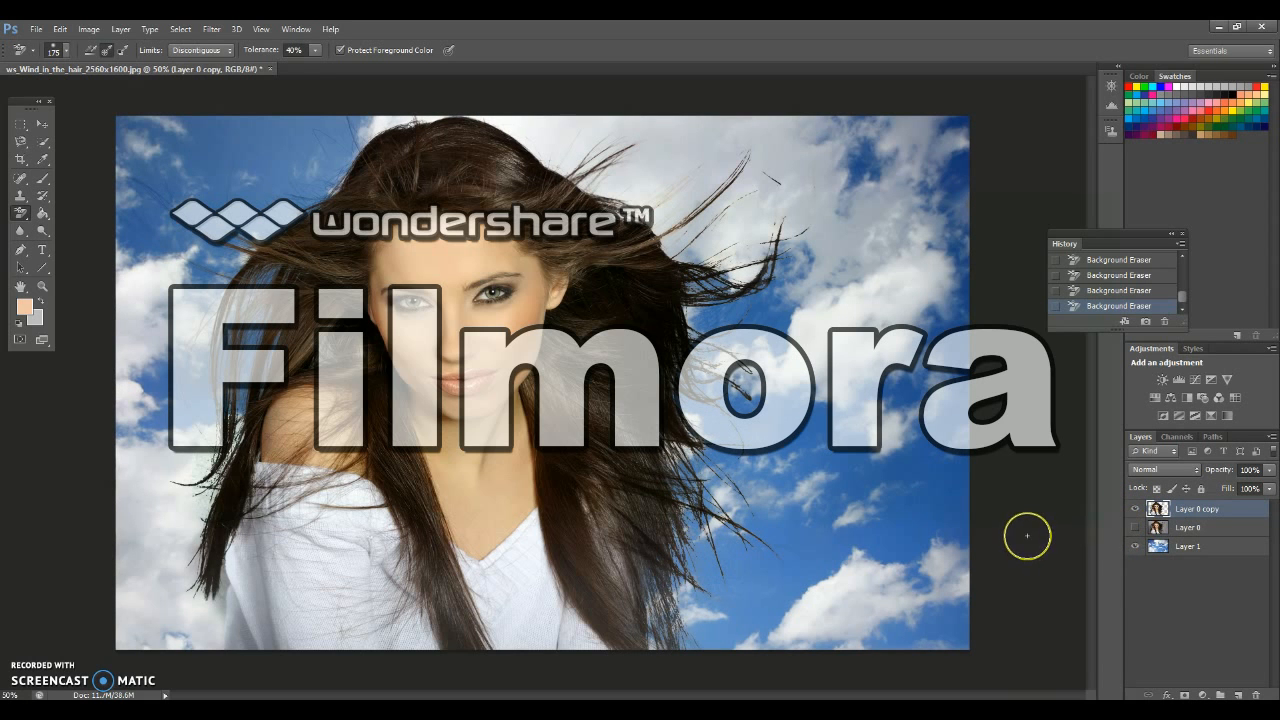